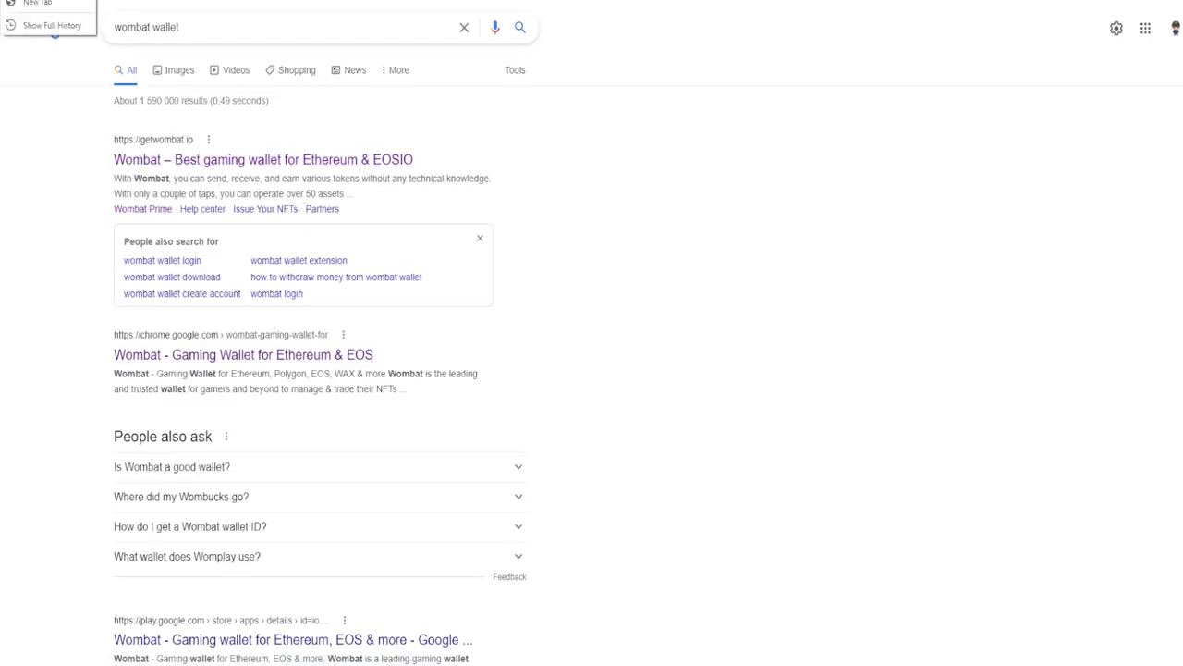
# Open getwombat.io from the Google results for 'wombat wallet'
pyautogui.click(248, 166)
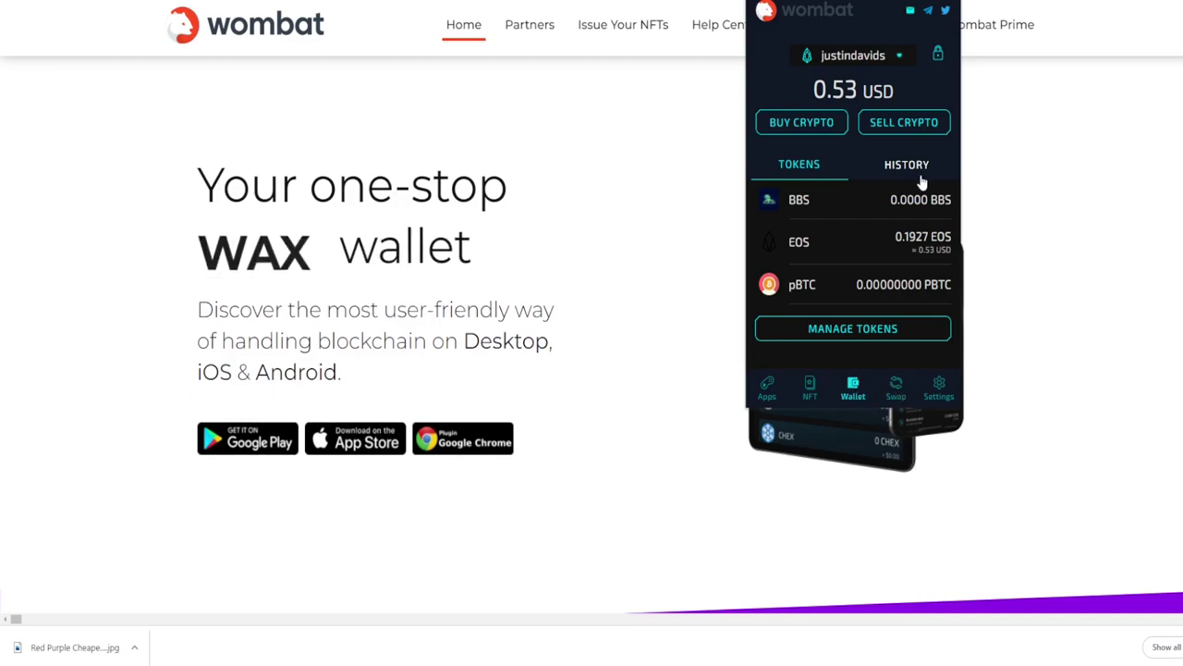
# Filter Wombat's token management list by 'bb' to confirm the BBS token is checked
pyautogui.click(829, 333)
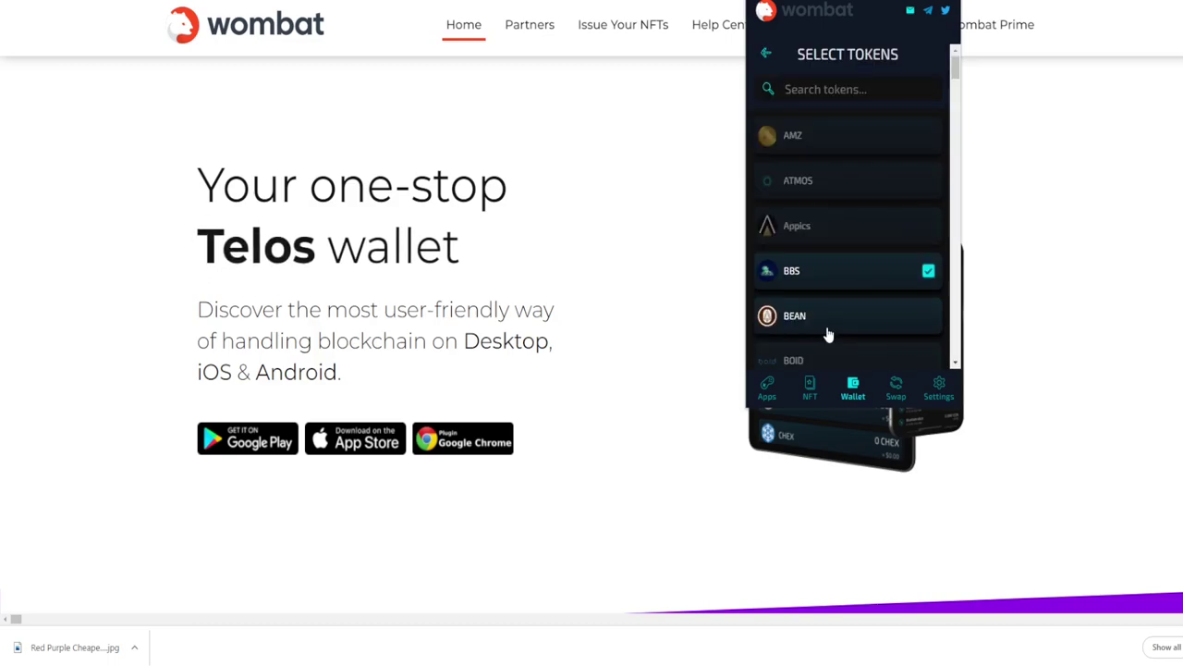
pyautogui.click(832, 89)
pyautogui.write('bbs')
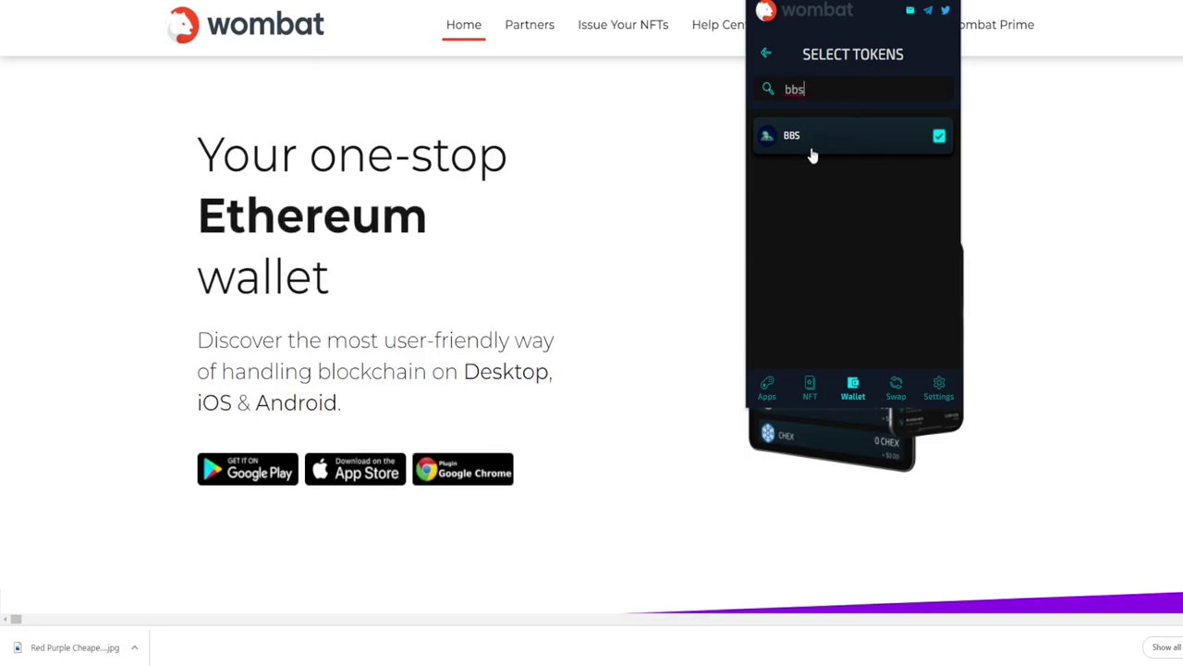
# Go back to Wombat's balances, then start a BBS withdrawal from BBS Market's wallet balance list
pyautogui.click(767, 53)
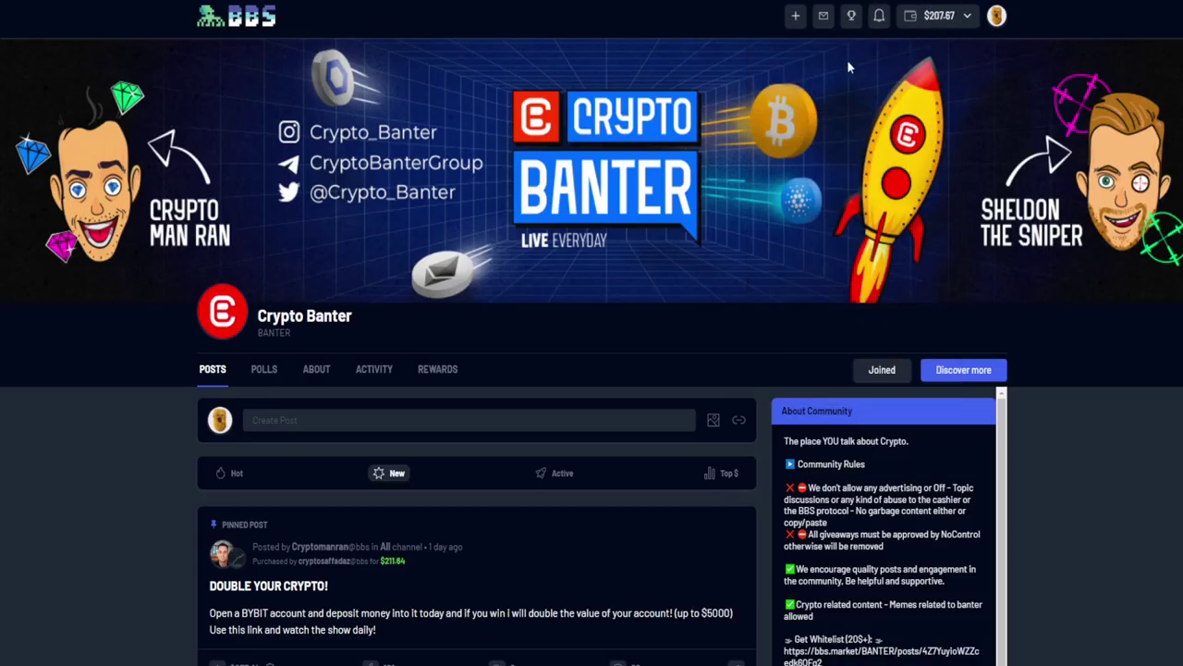
pyautogui.click(914, 27)
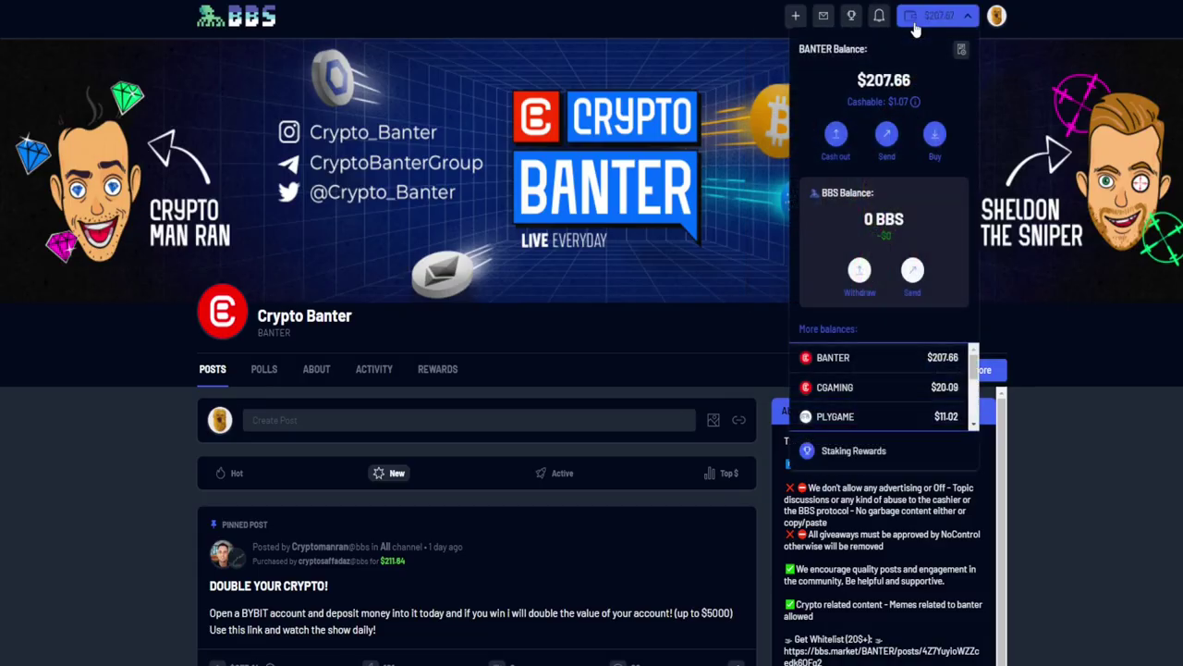
pyautogui.click(855, 274)
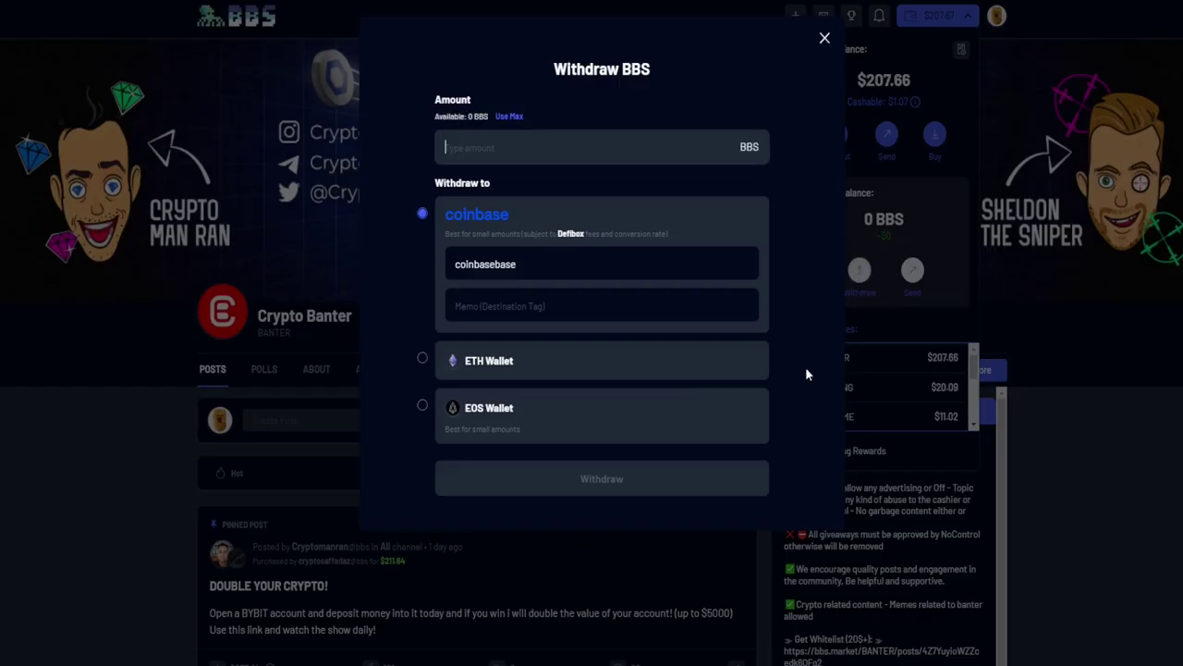
pyautogui.click(563, 242)
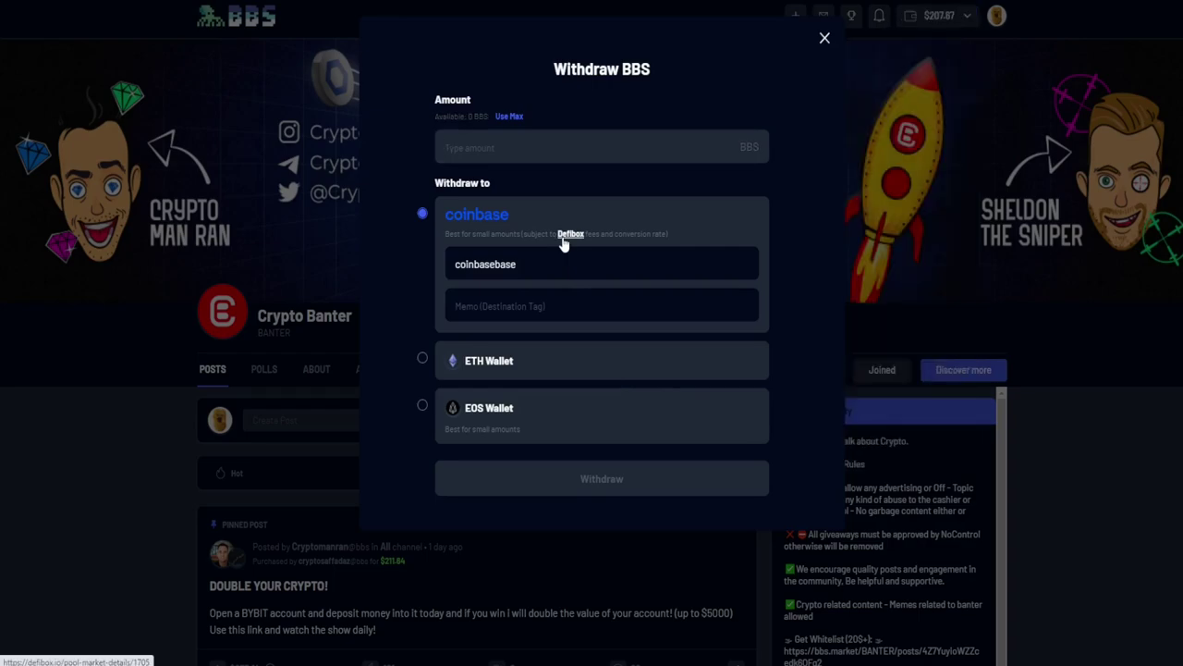
# Open the dialog's Defibox link in a new tab to check the rate of 1 BBS ≈ 0.04385725 EOS
pyautogui.rightClick(563, 242)
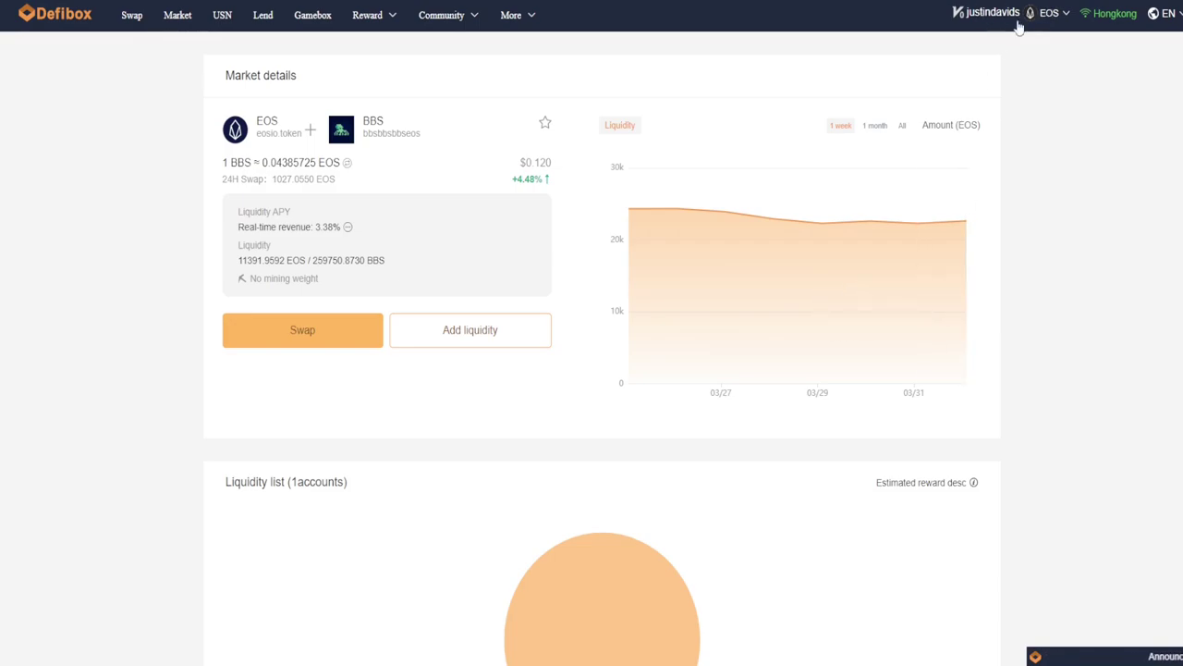
pyautogui.moveTo(988, 28)
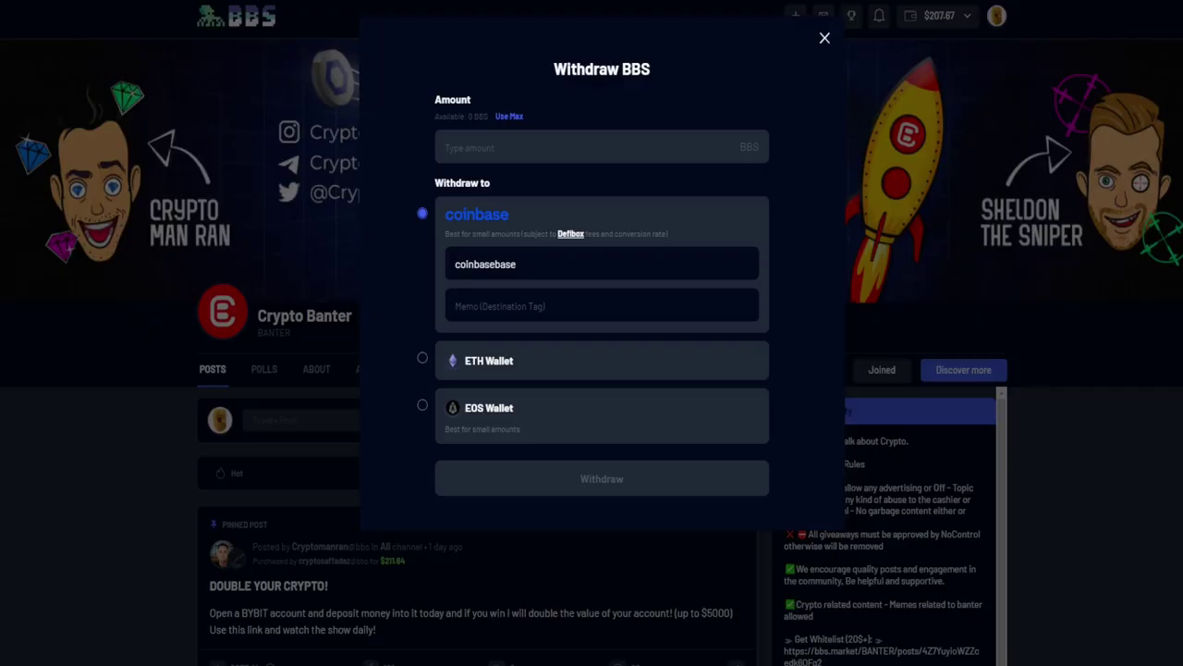
# Pick EOS Wallet as the withdrawal destination after briefly reviewing ETH Wallet's requirements
pyautogui.click(422, 405)
pyautogui.click(423, 275)
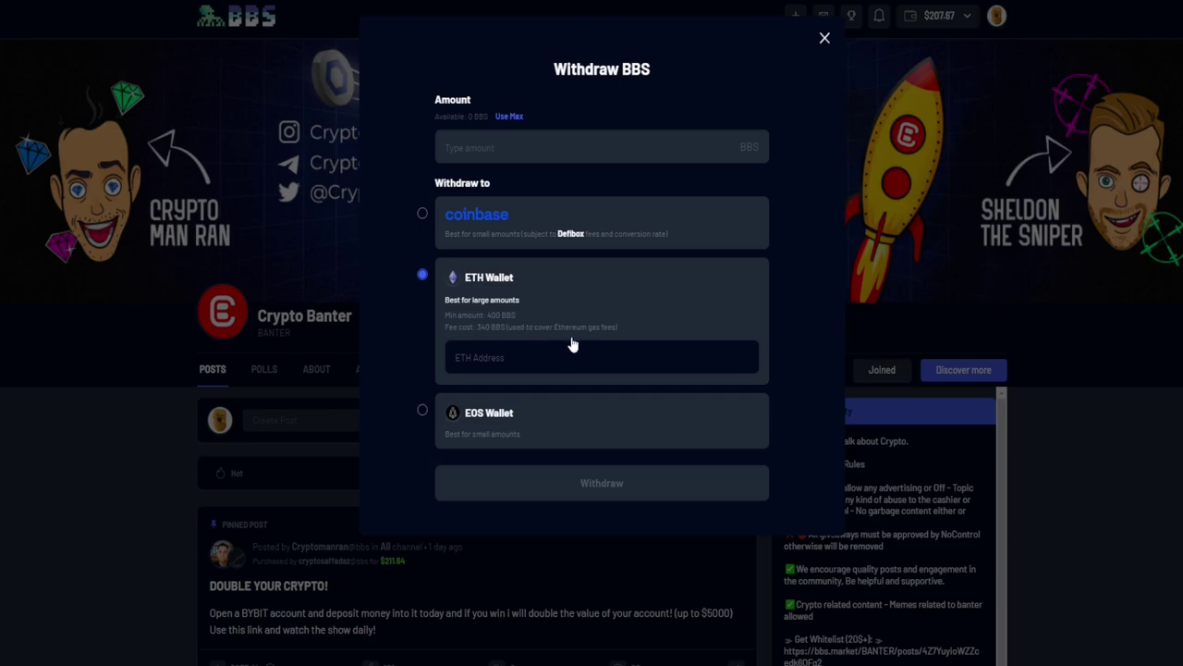
pyautogui.click(424, 412)
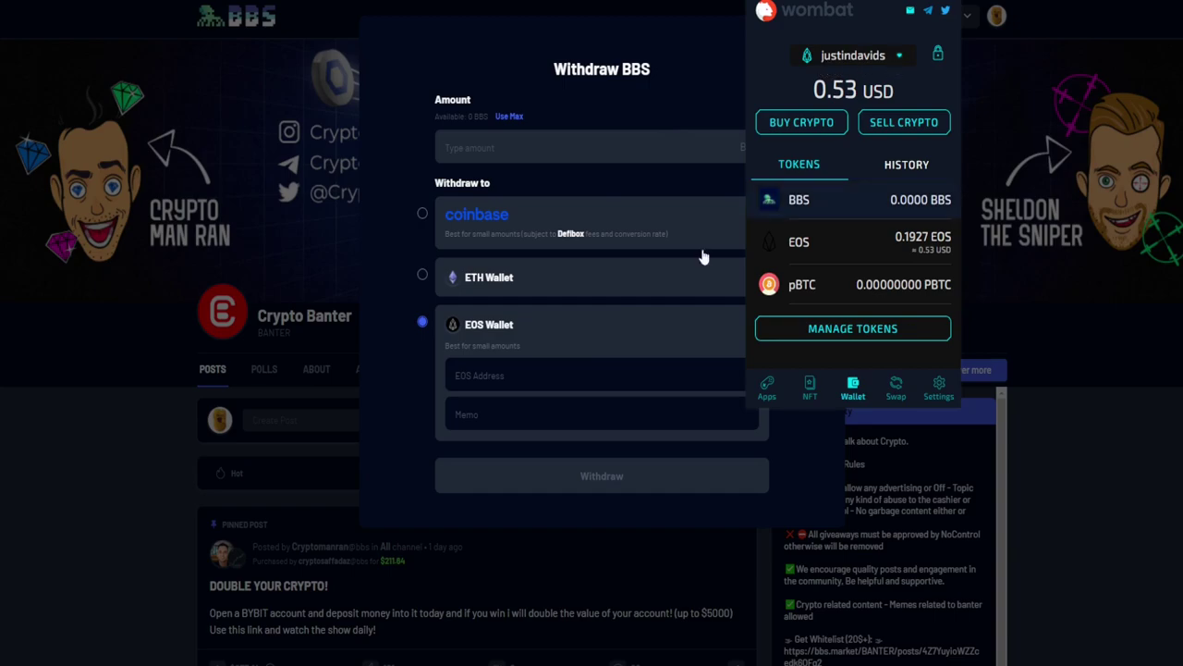
# Enter the user's EOS account name as the withdrawal address and memo, then verify it in Wombat
pyautogui.click(555, 376)
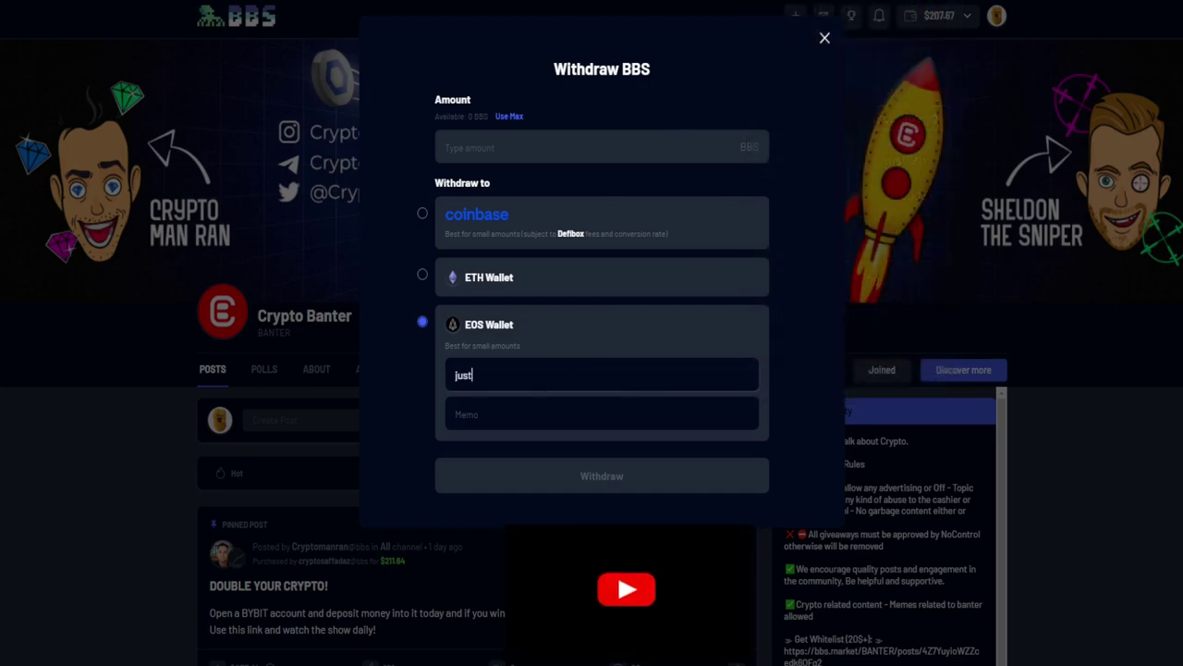
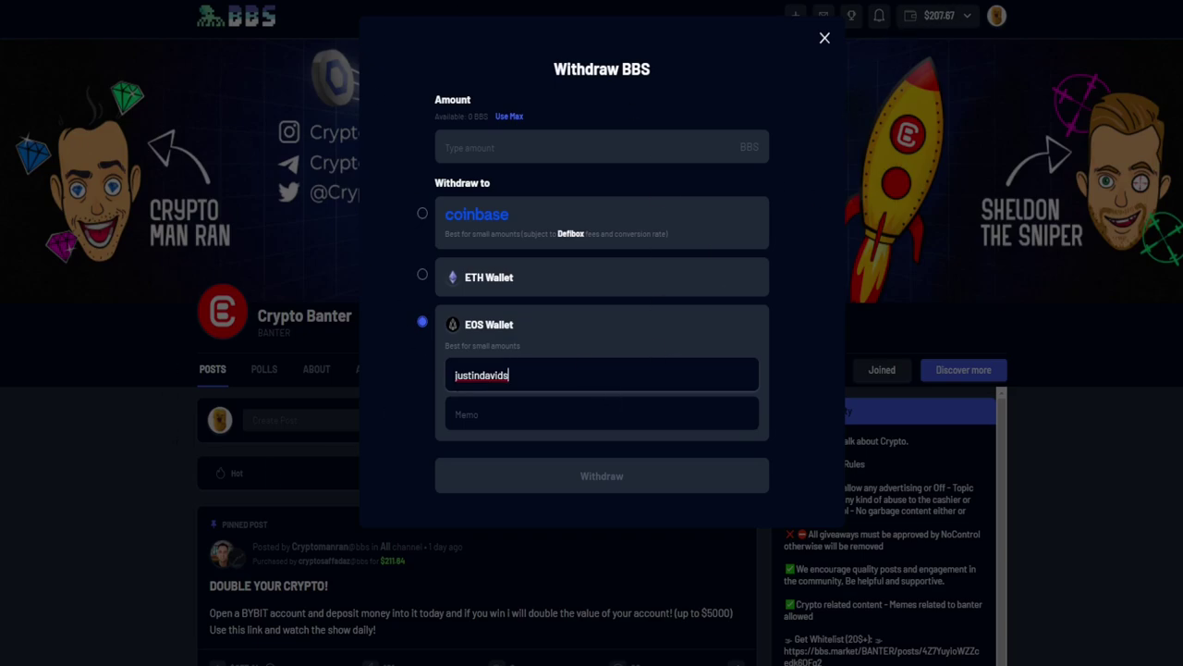
pyautogui.press('Tab')
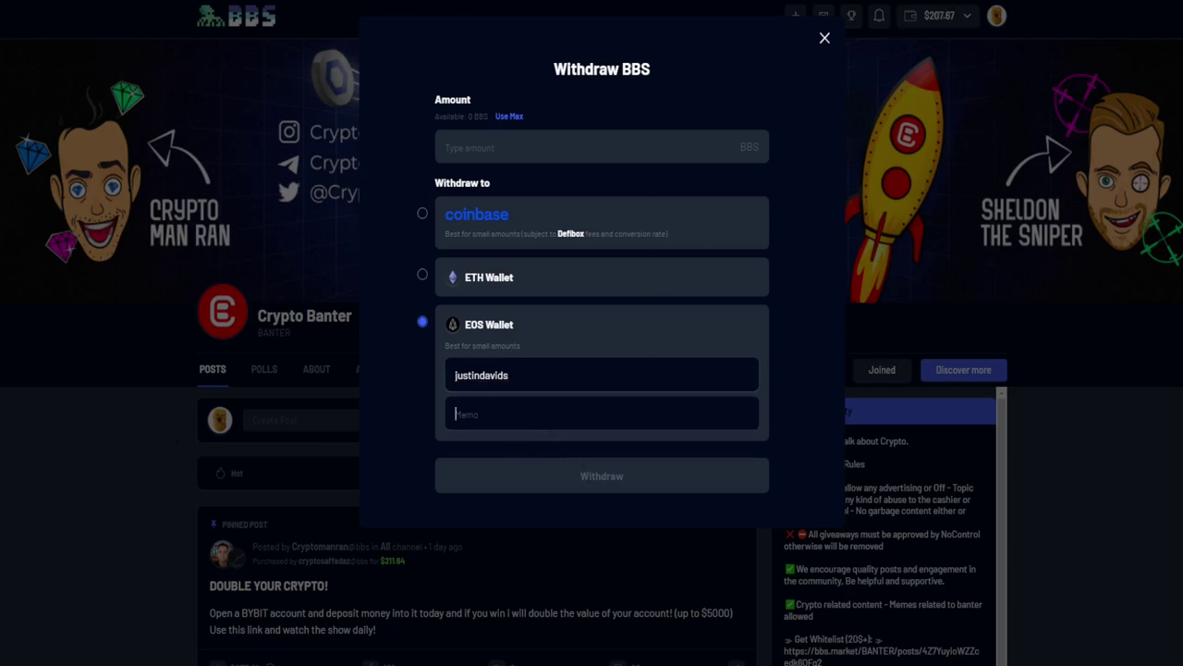
pyautogui.click(936, 31)
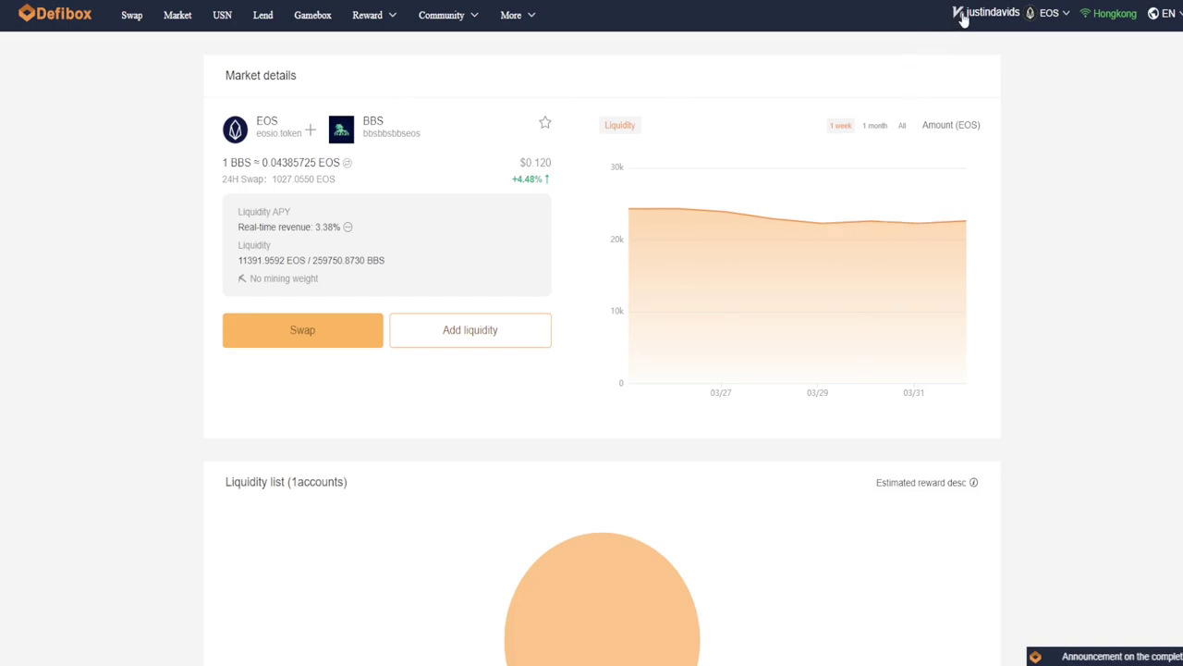
# Swap 500 BBS for about 21.8209 EOS on Defibox and submit it for Wombat approval
pyautogui.click(304, 337)
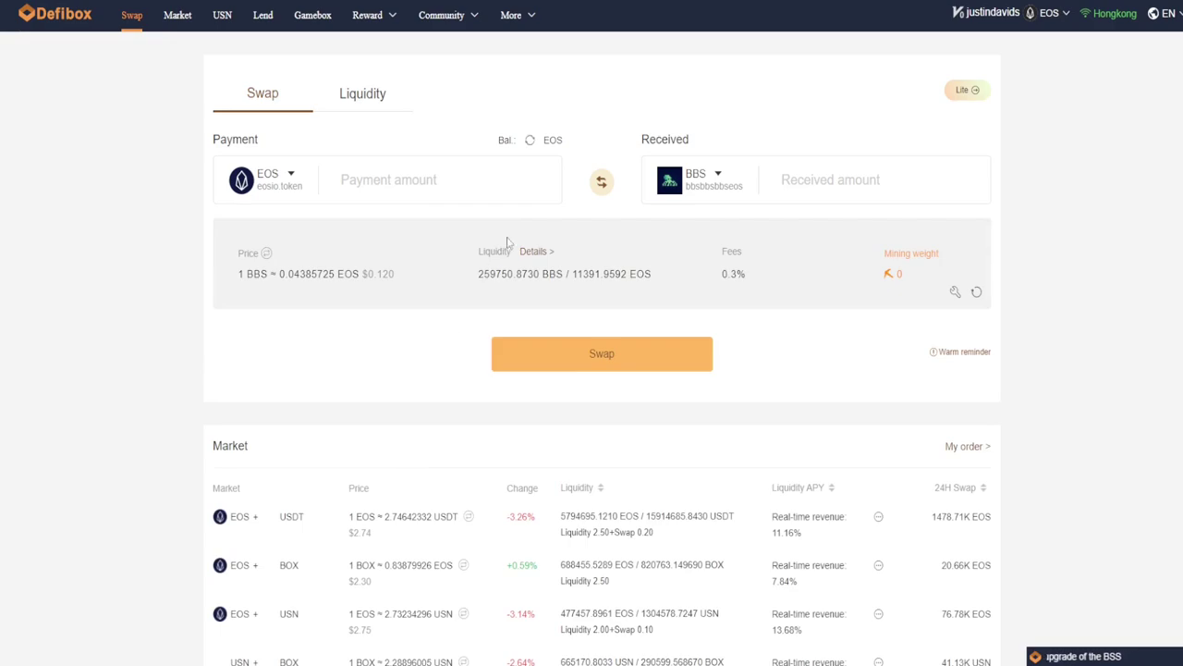
pyautogui.click(534, 144)
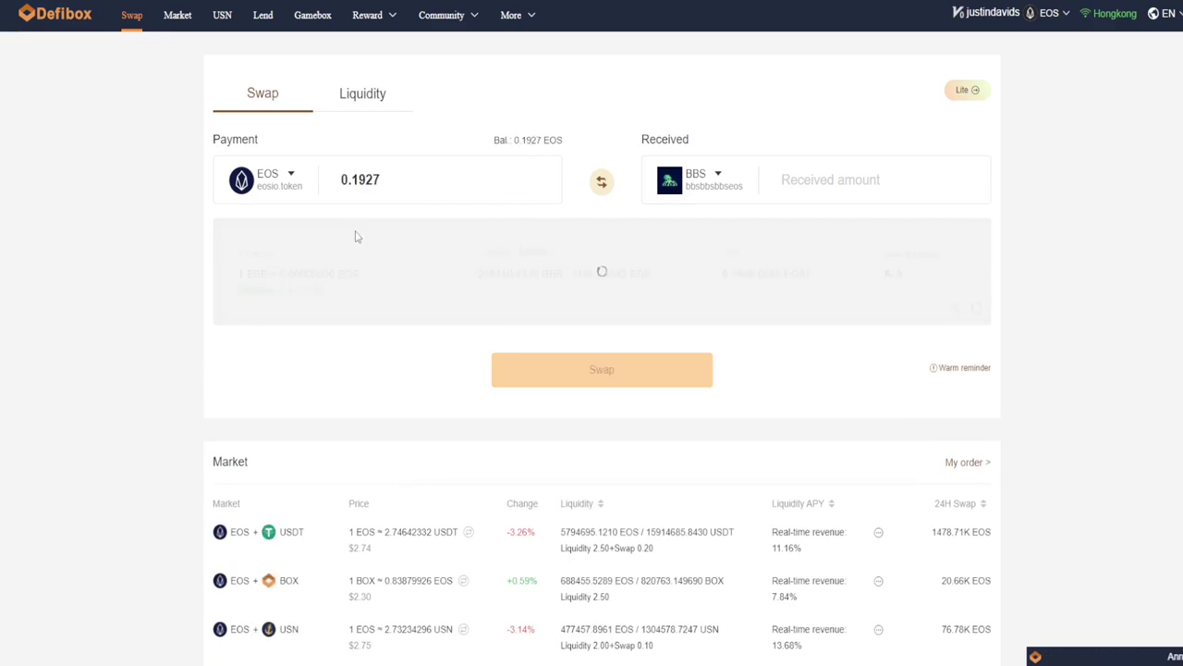
pyautogui.click(611, 185)
pyautogui.click(530, 144)
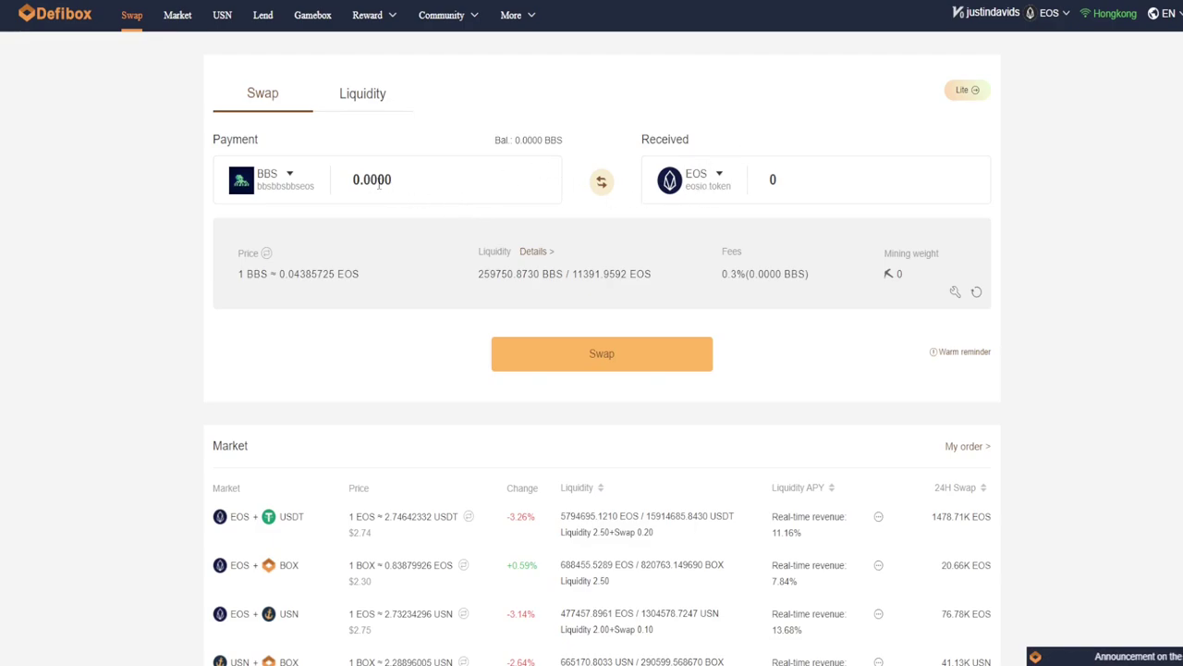
pyautogui.write('500')
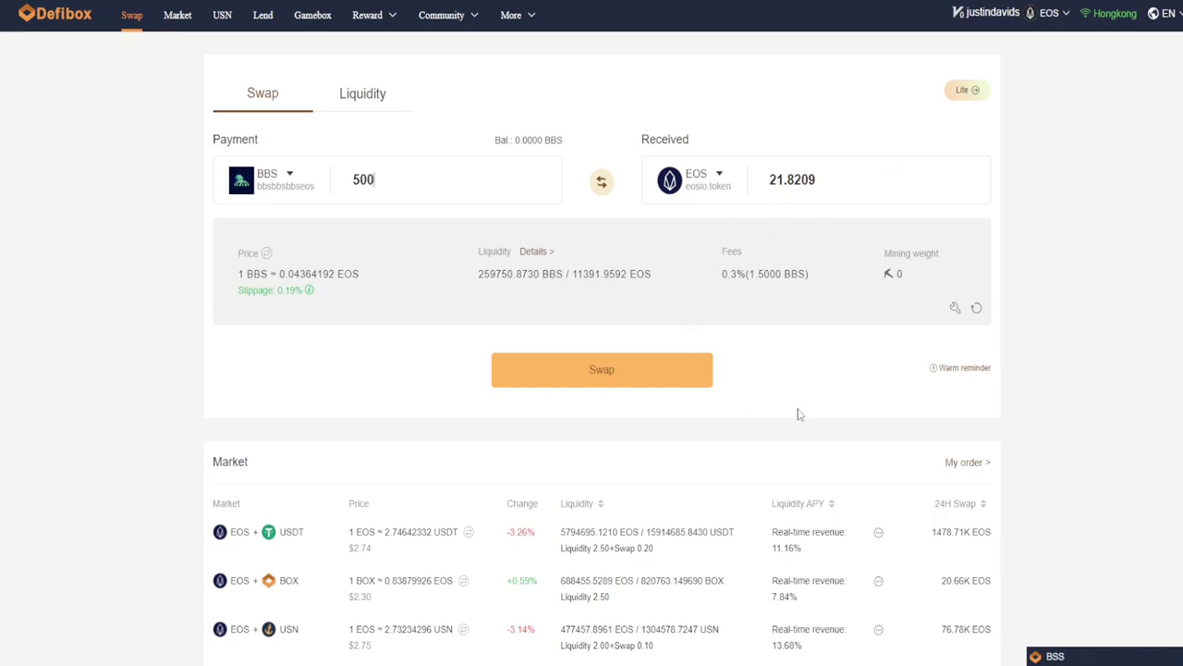
pyautogui.click(965, 2)
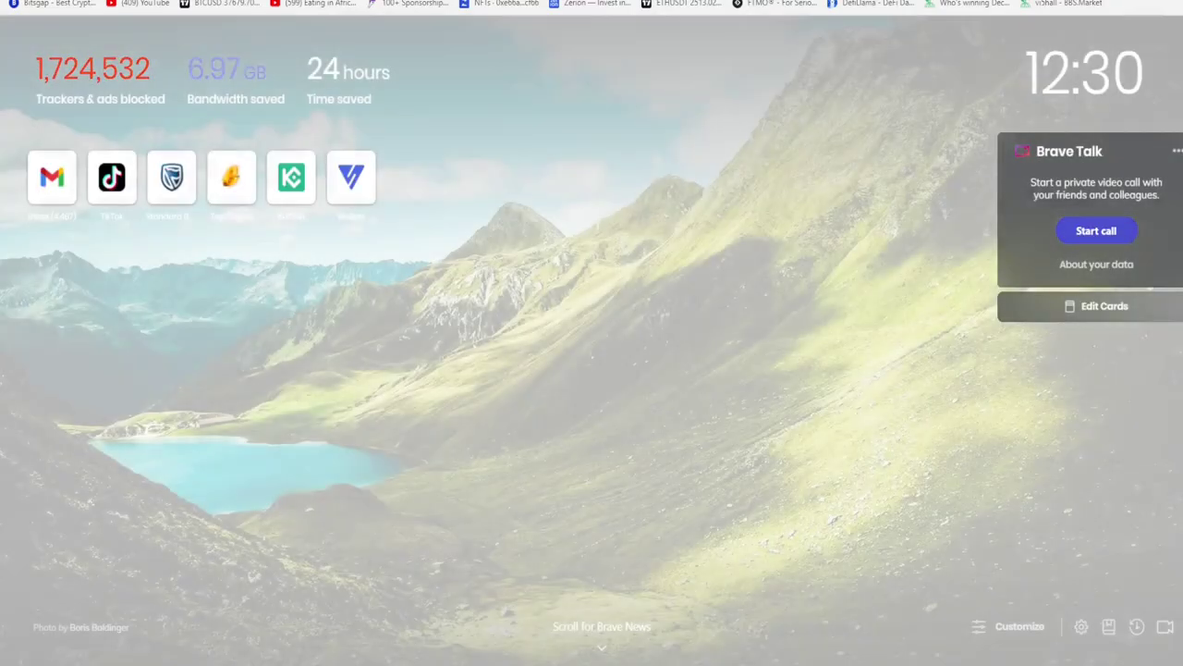
pyautogui.write('bloks.i')
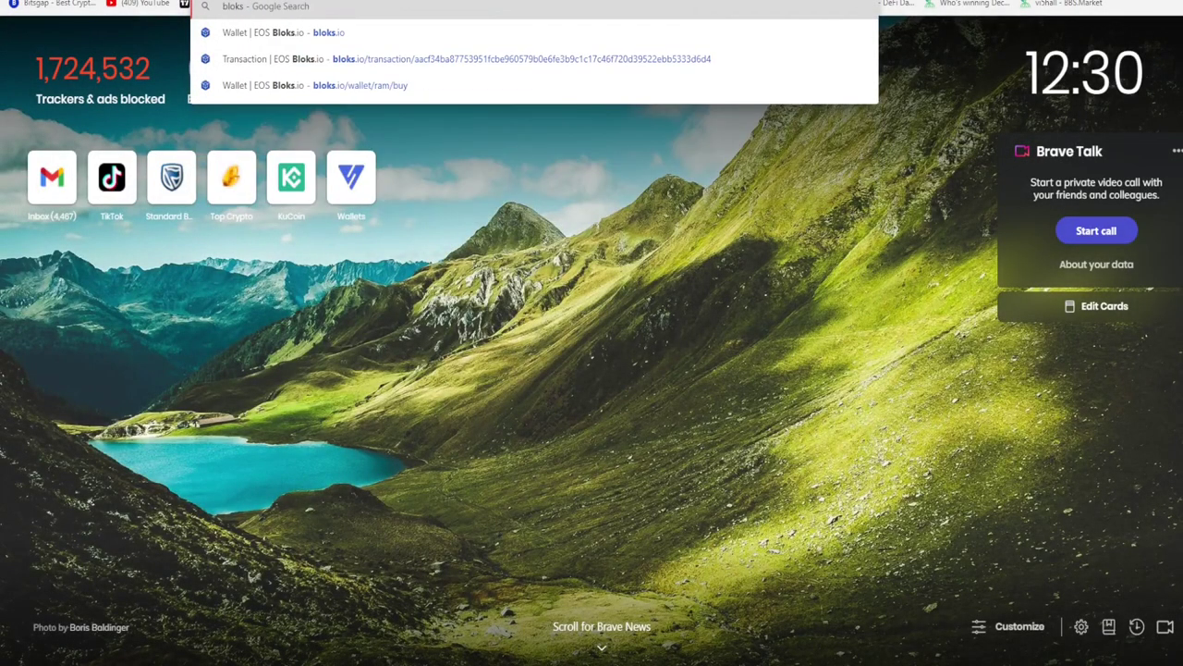
pyautogui.write('o')
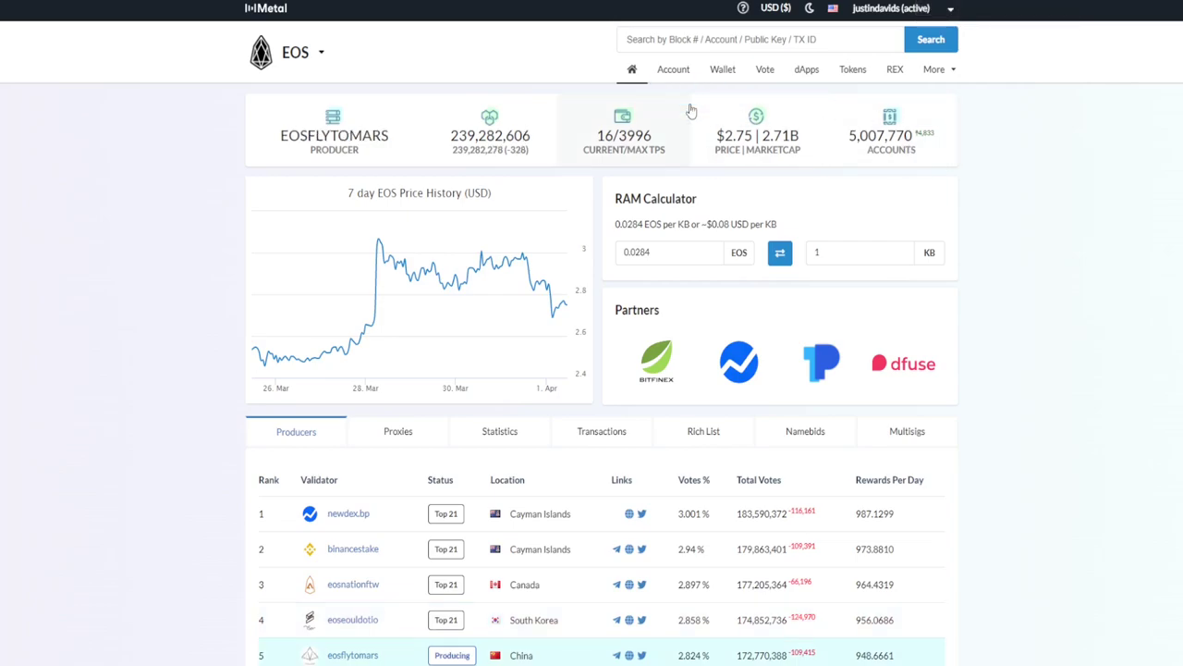
# Preview buying RAM with 0.5 EOS (about 17,602 bytes) on Bloks.io, then clear the amount
pyautogui.click(713, 90)
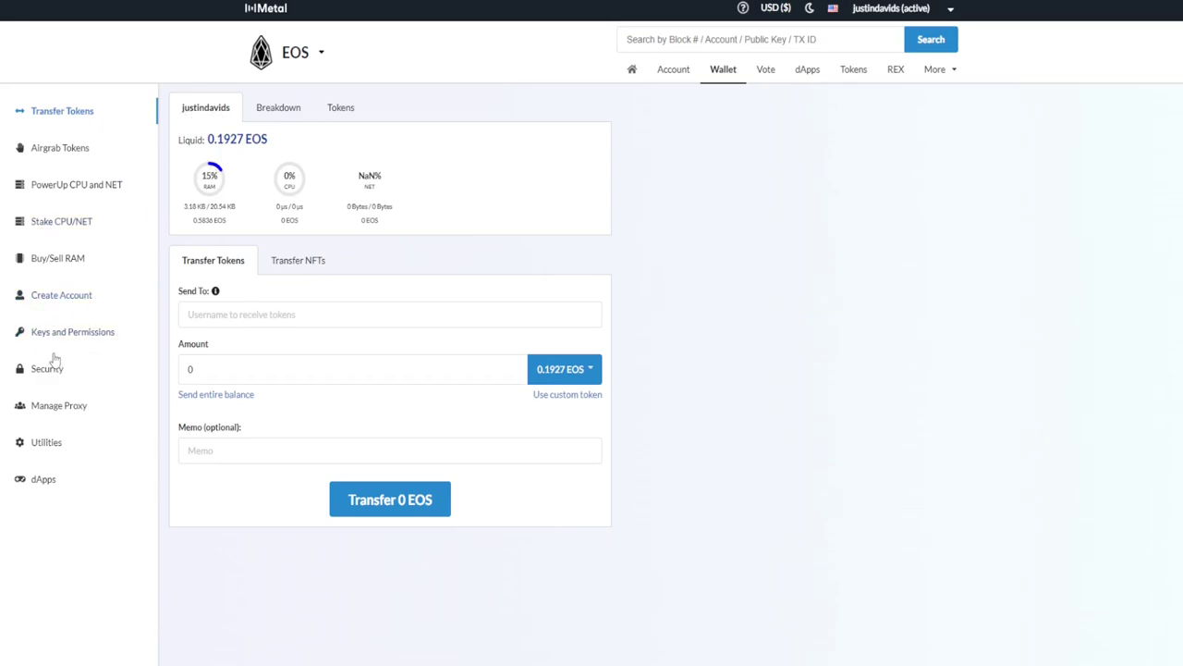
pyautogui.click(67, 267)
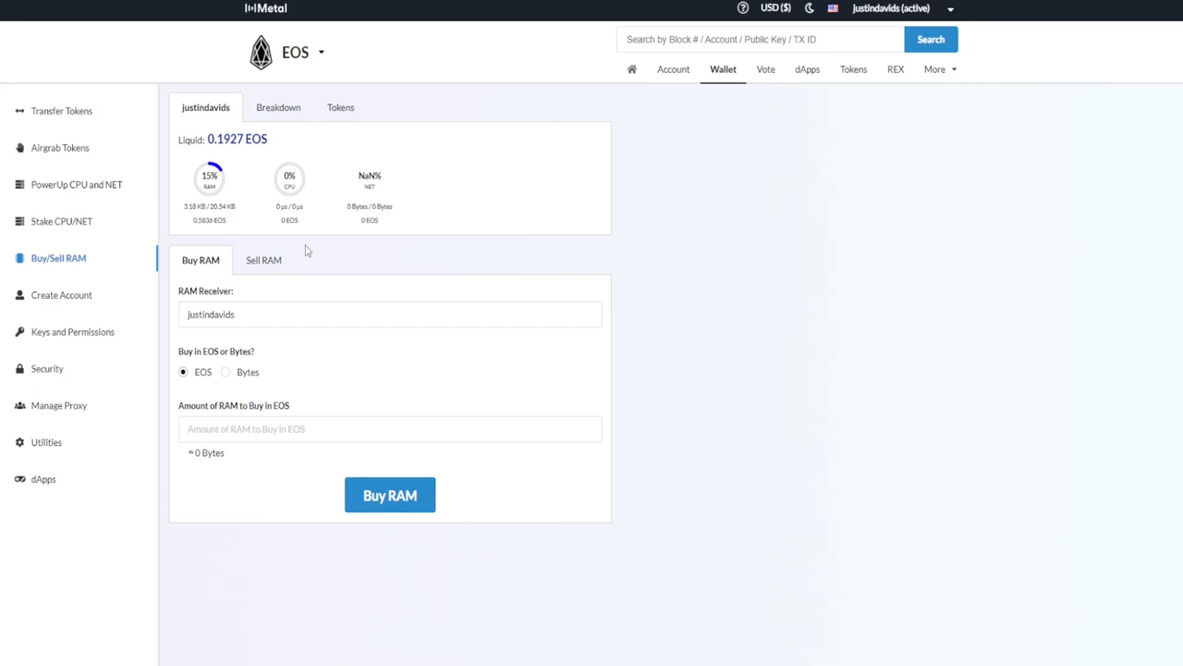
pyautogui.click(281, 430)
pyautogui.write('0.5')
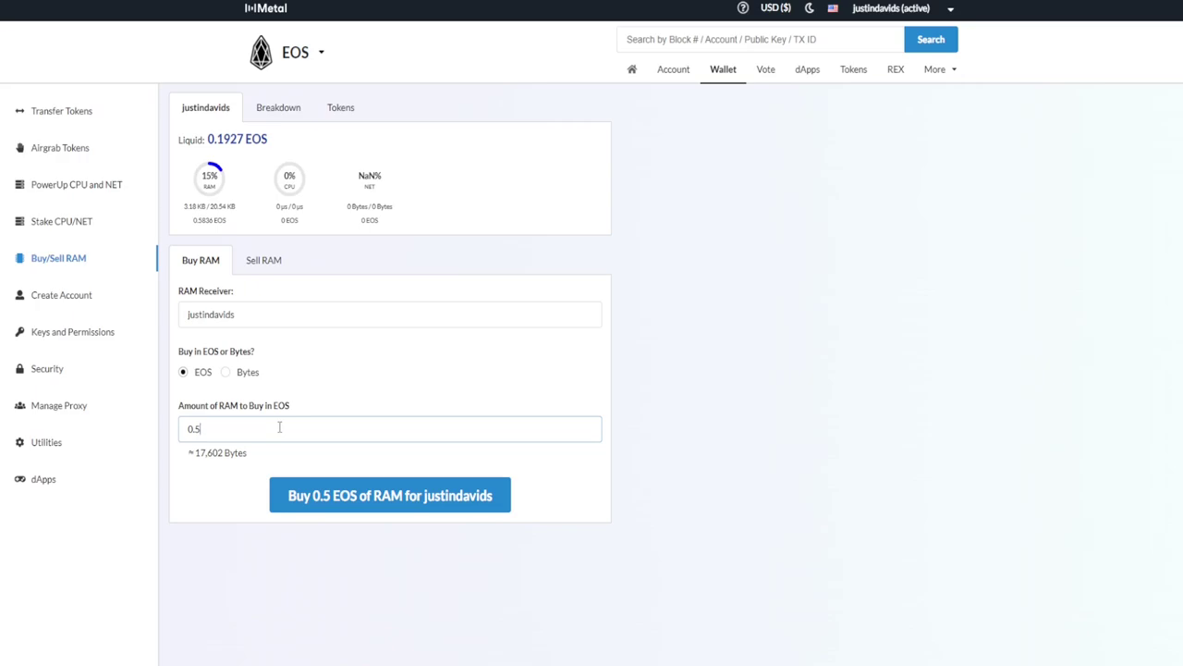
pyautogui.press('BackSpace')
pyautogui.press('BackSpace')
pyautogui.press('BackSpace')
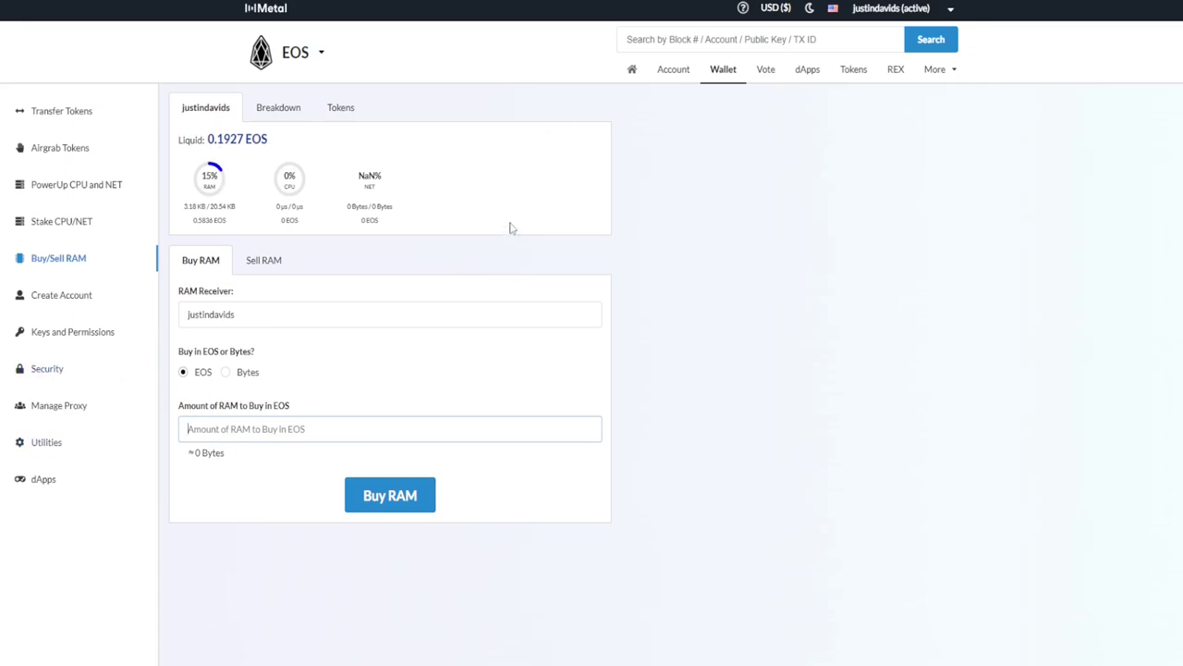
pyautogui.moveTo(941, 63)
pyautogui.click(389, 428)
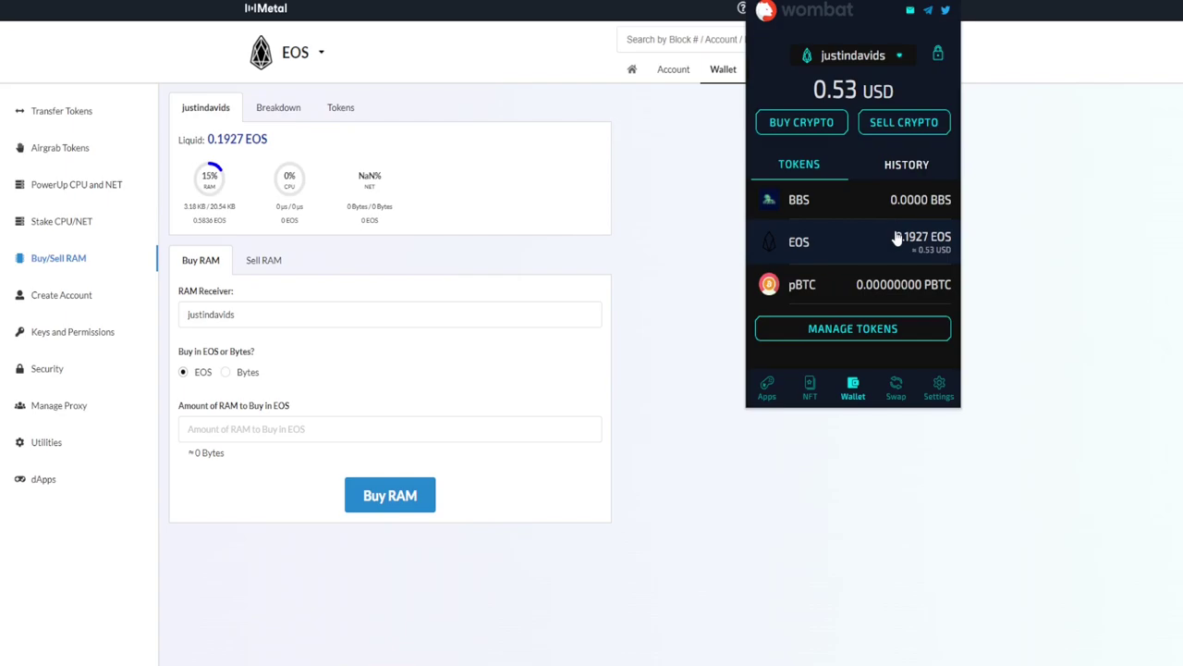
pyautogui.click(896, 234)
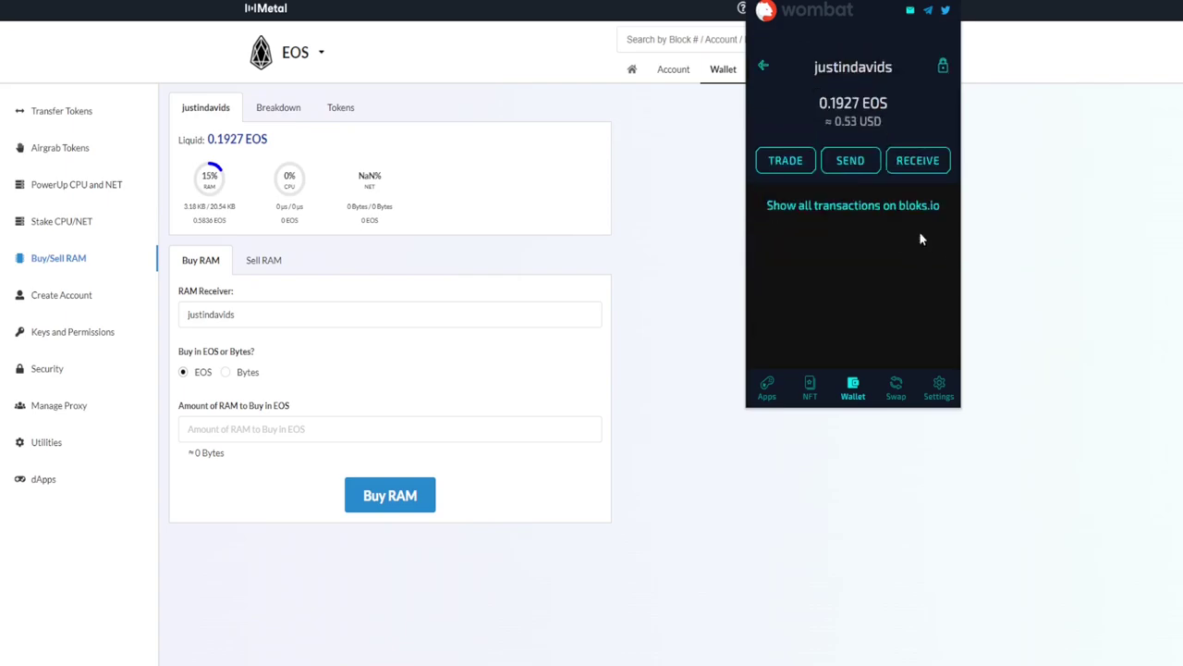
pyautogui.click(841, 164)
pyautogui.click(832, 213)
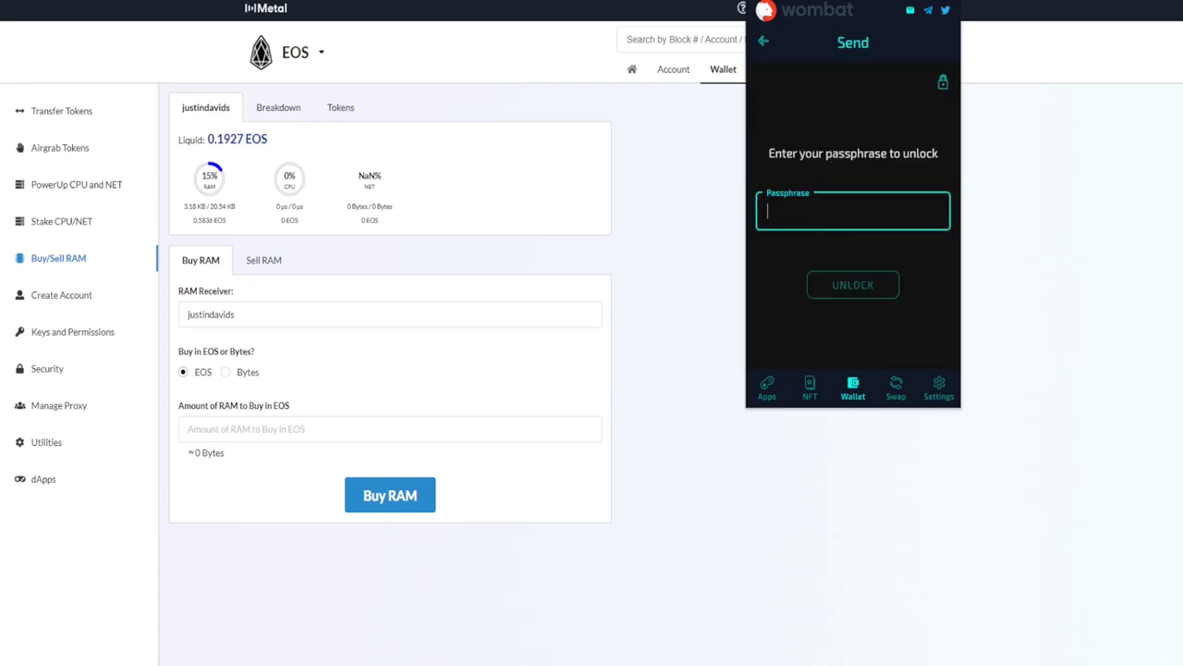
pyautogui.click(763, 40)
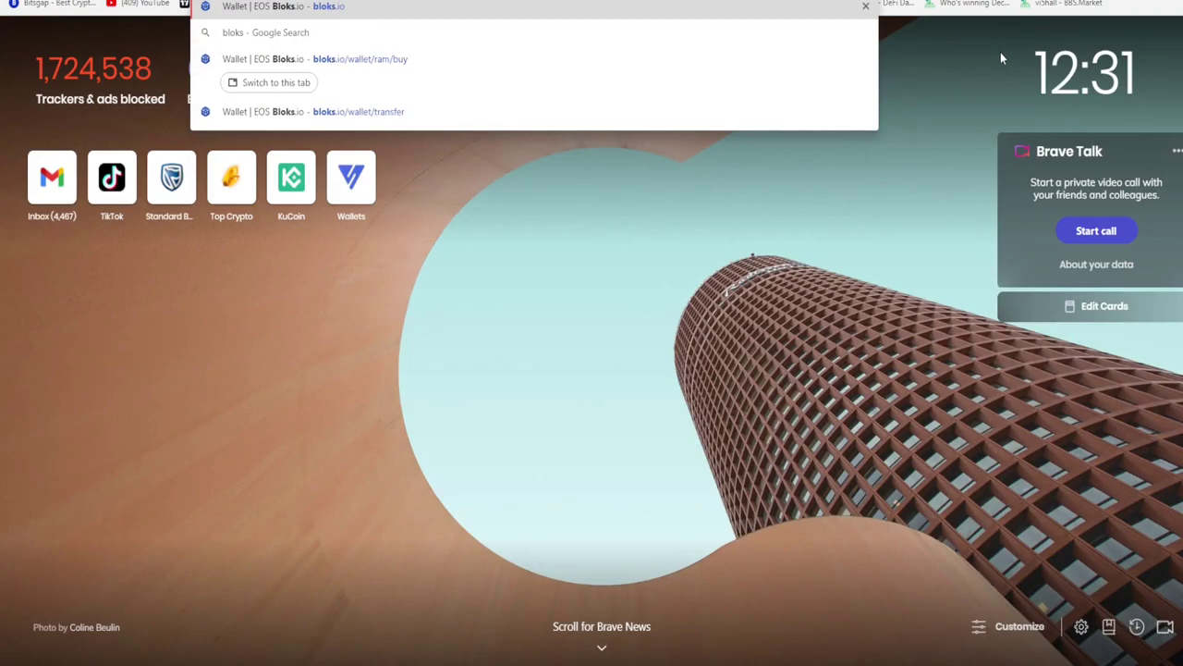
# Move through Bloks.io's home dashboard and account menu to the wallet's Transfer Tokens page
pyautogui.write('.io')
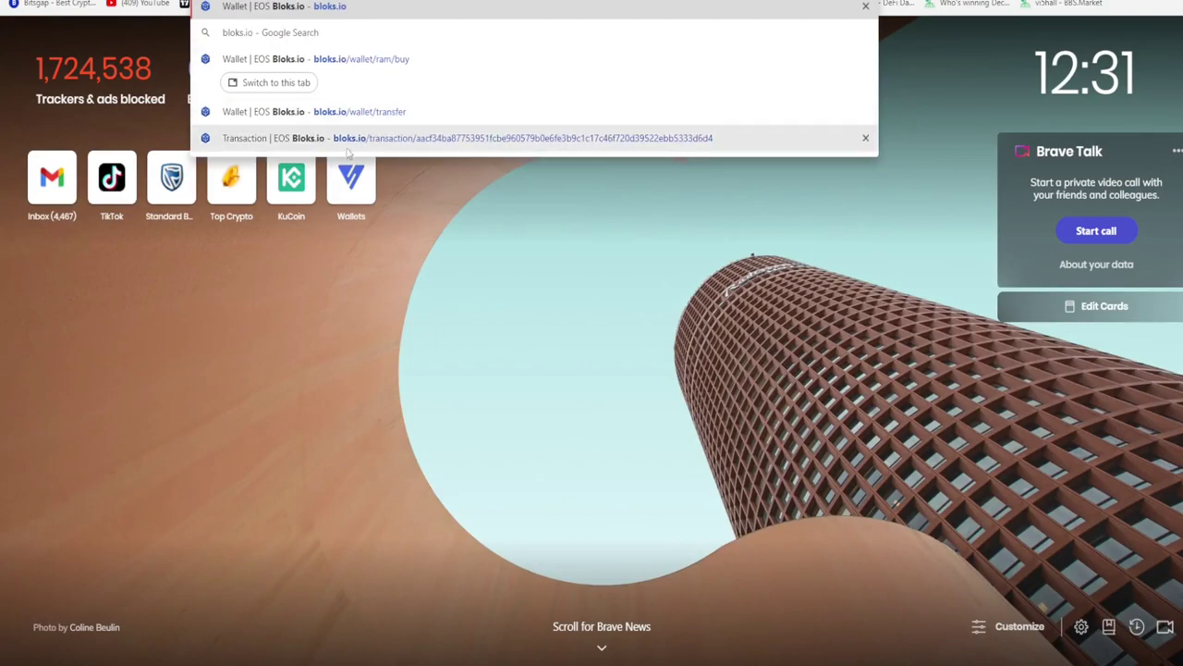
pyautogui.click(663, 55)
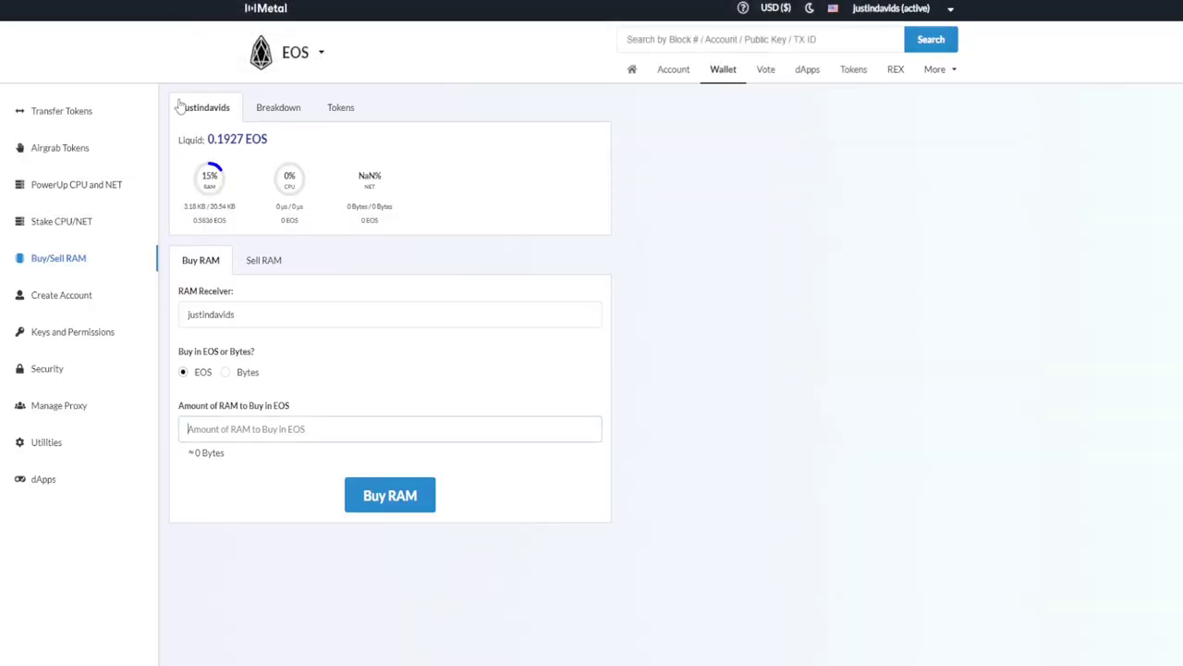
pyautogui.click(632, 70)
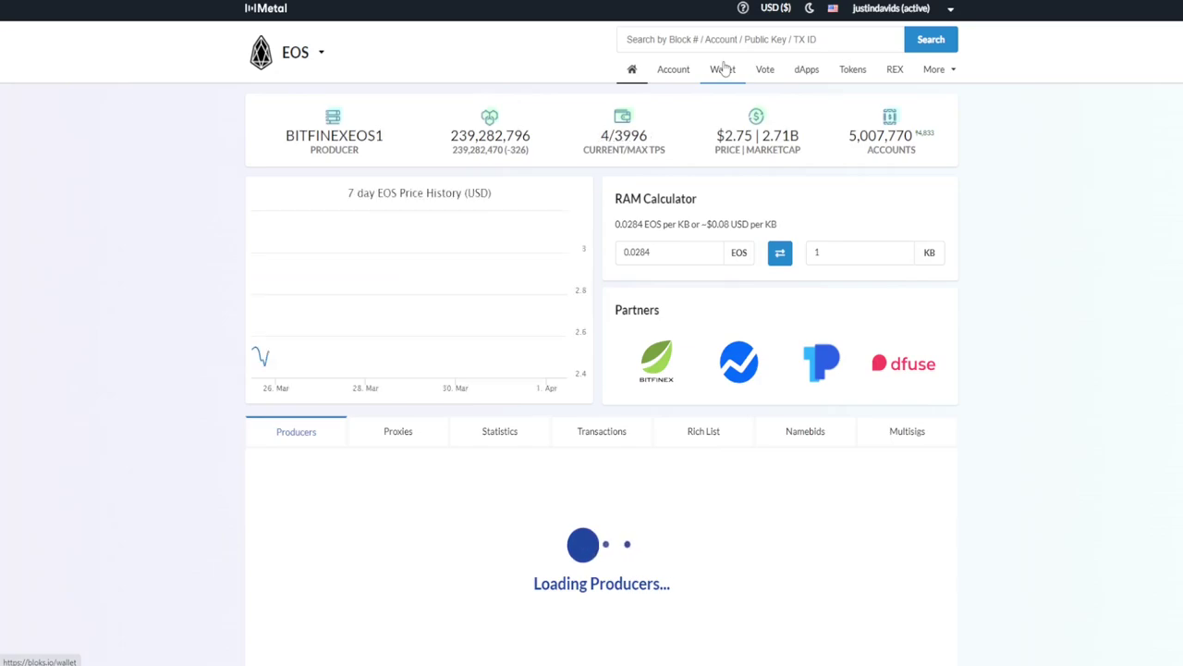
pyautogui.click(878, 10)
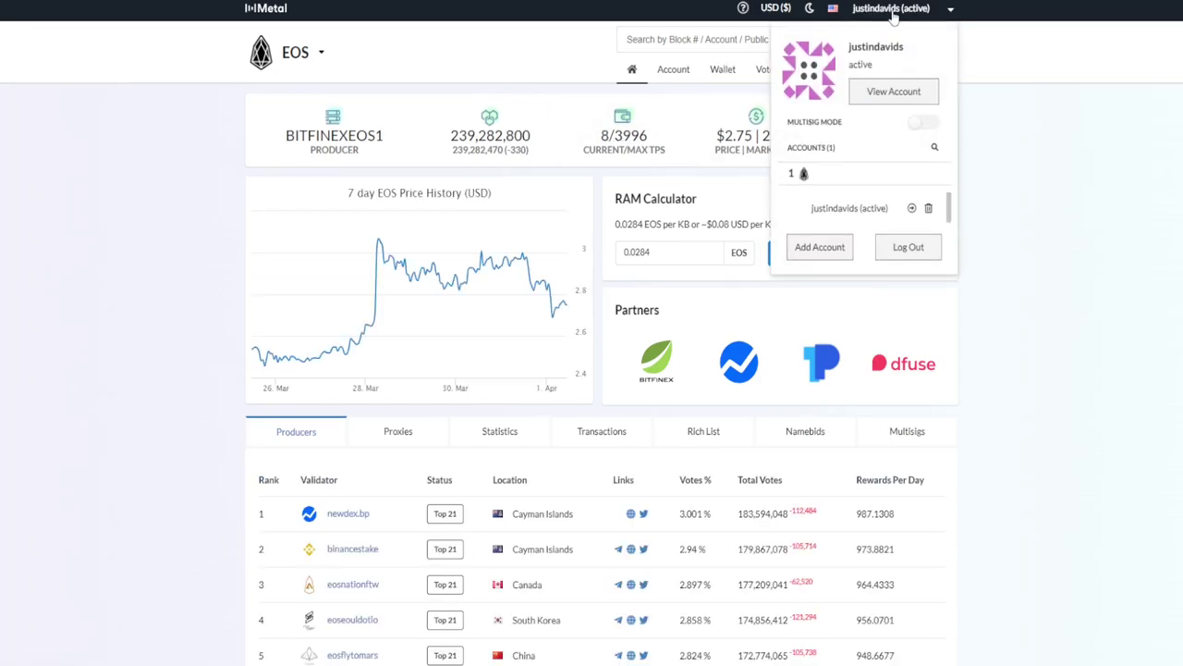
pyautogui.click(730, 76)
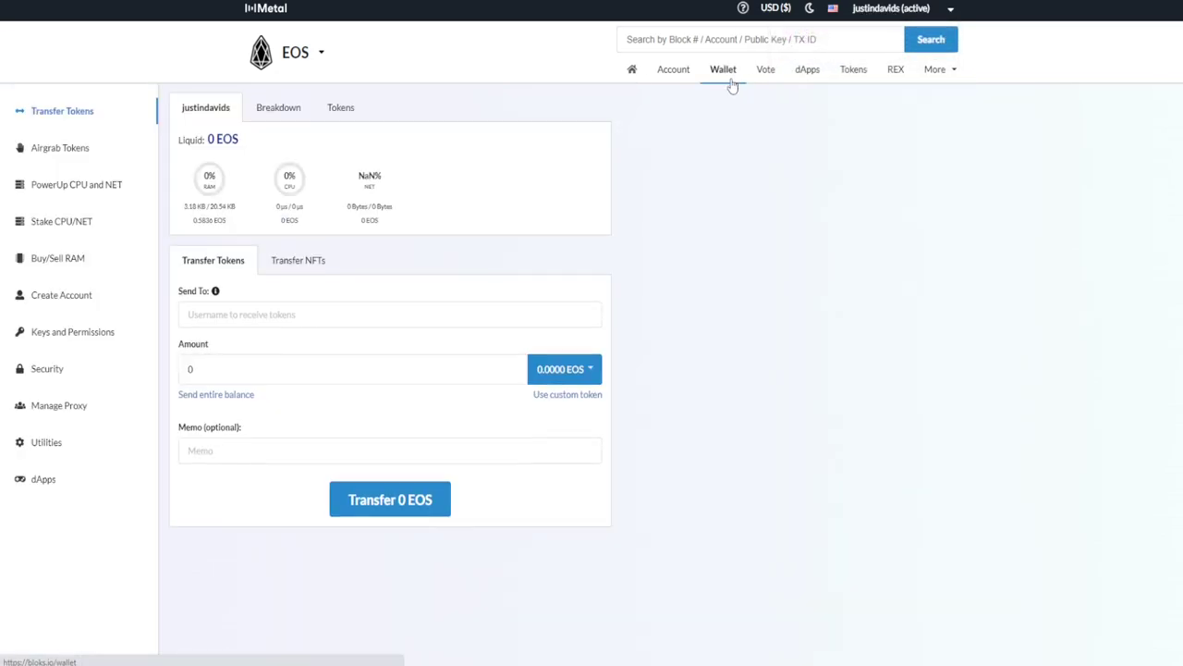